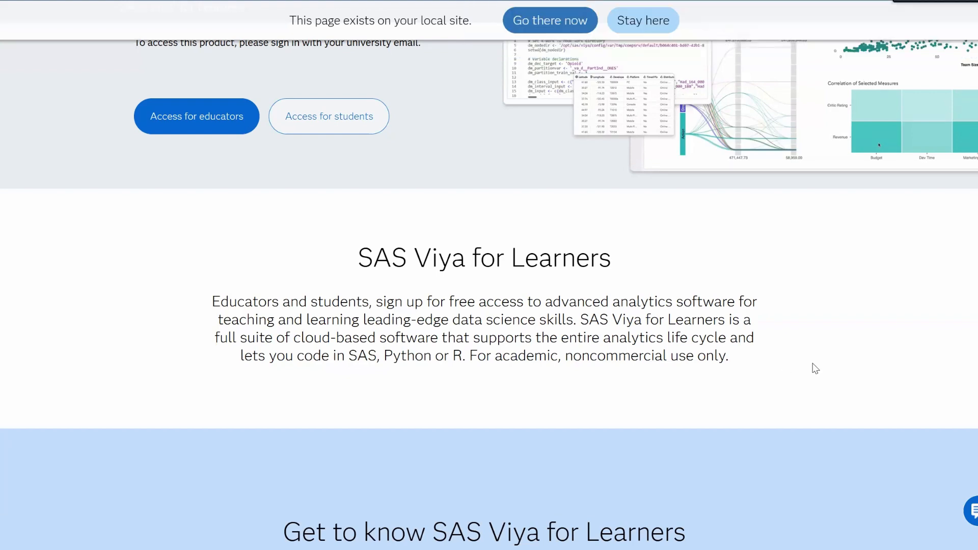
Enter SAS Viya for Learners as an educator and open the Explore and Visualize application.
scroll(245, 277, up, 4)
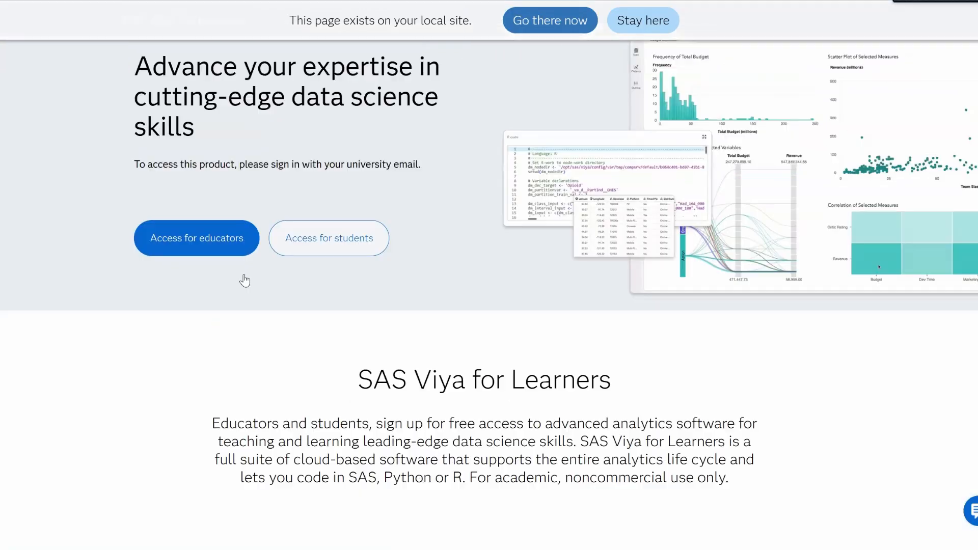
click(202, 321)
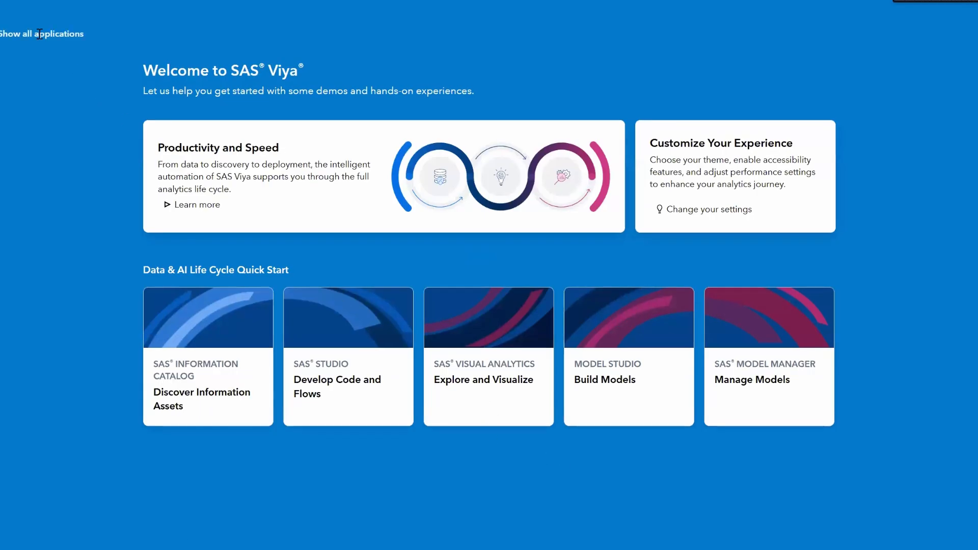
click(2, 5)
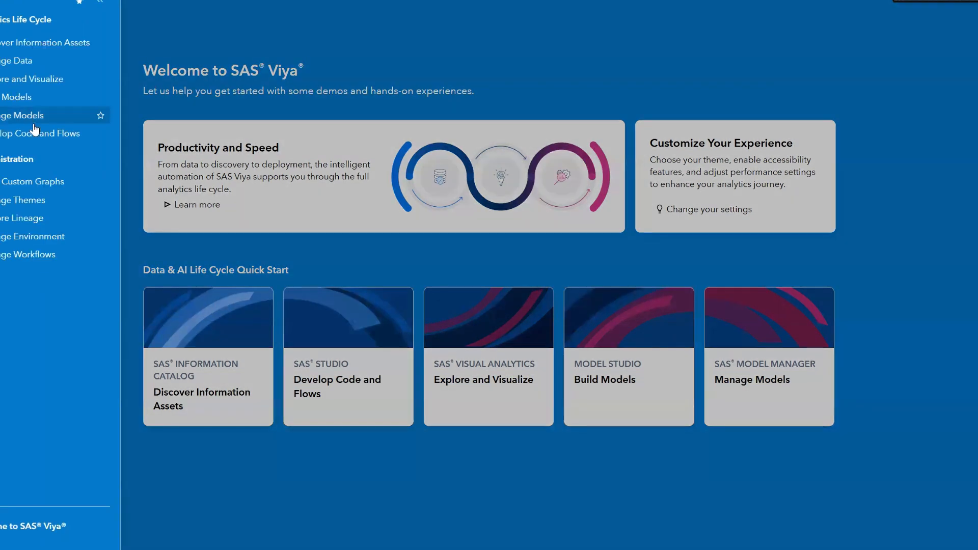
click(38, 81)
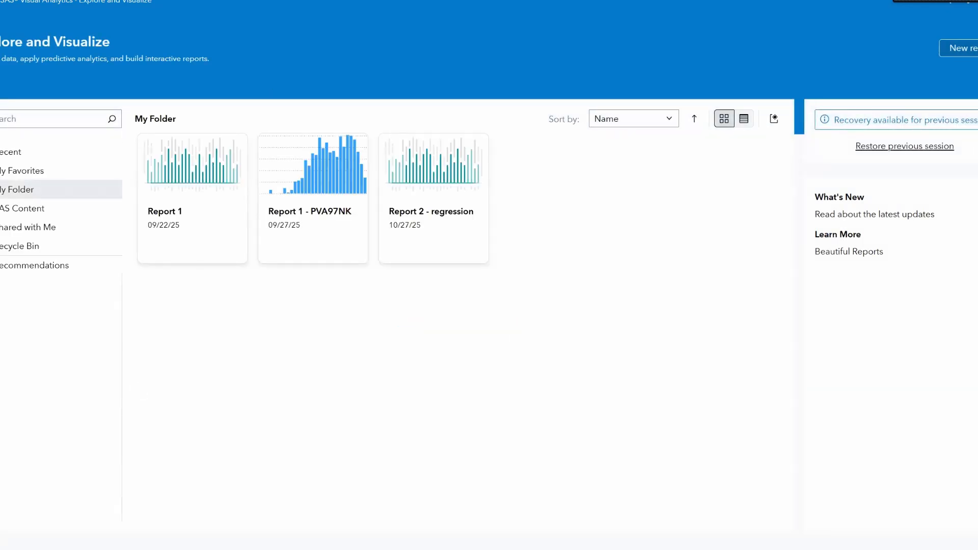
Start a new report using the recently used PVA97NK data source.
click(965, 50)
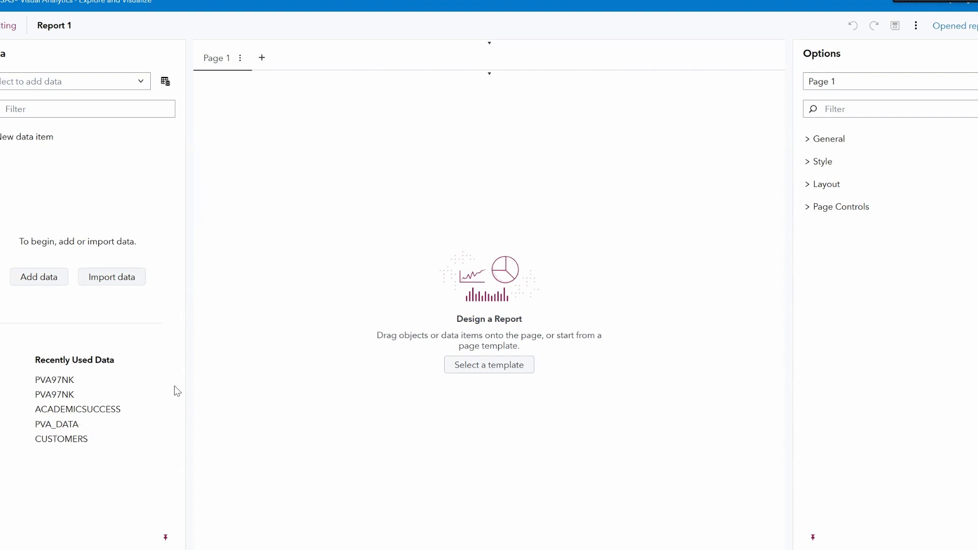
click(67, 385)
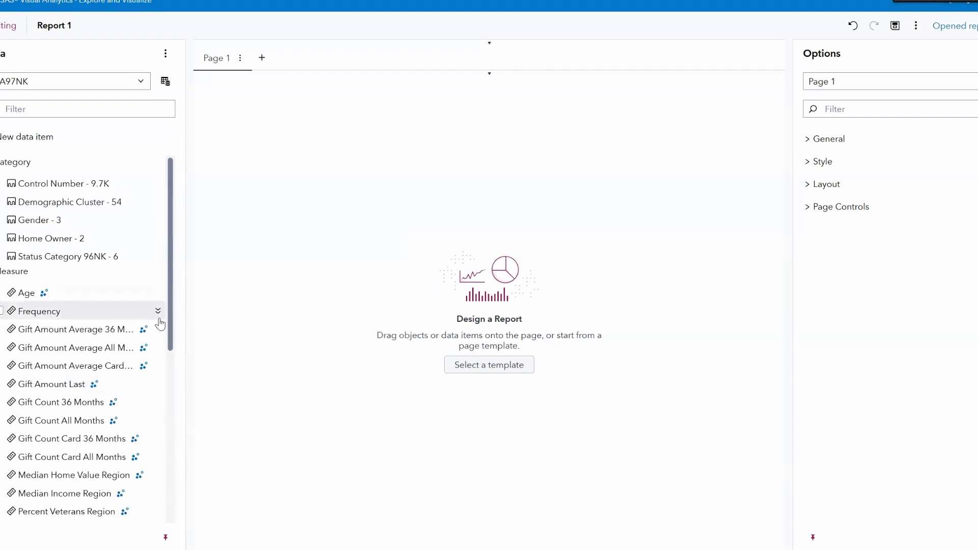
Set the Target Gift Flag data item's classification to Category.
drag(170, 339, 179, 511)
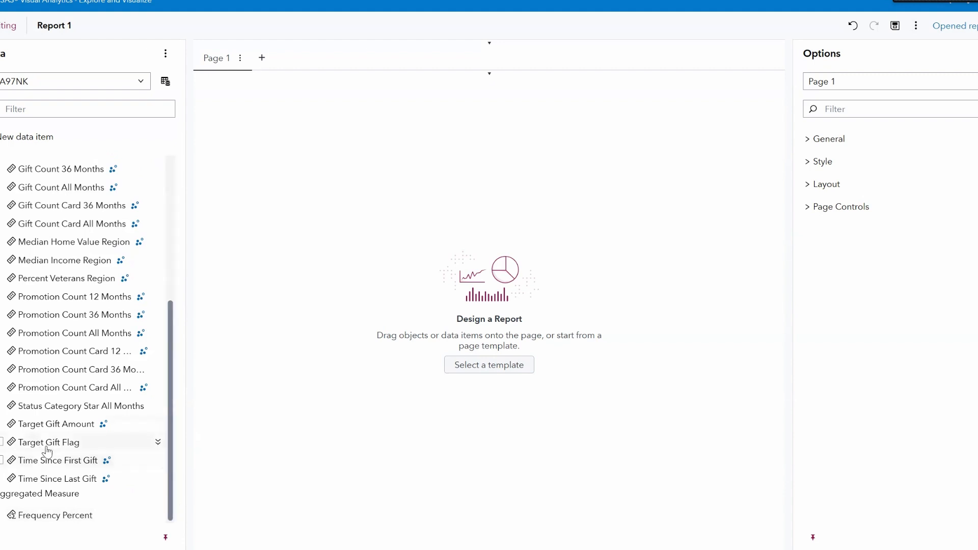
mouse_move(50, 449)
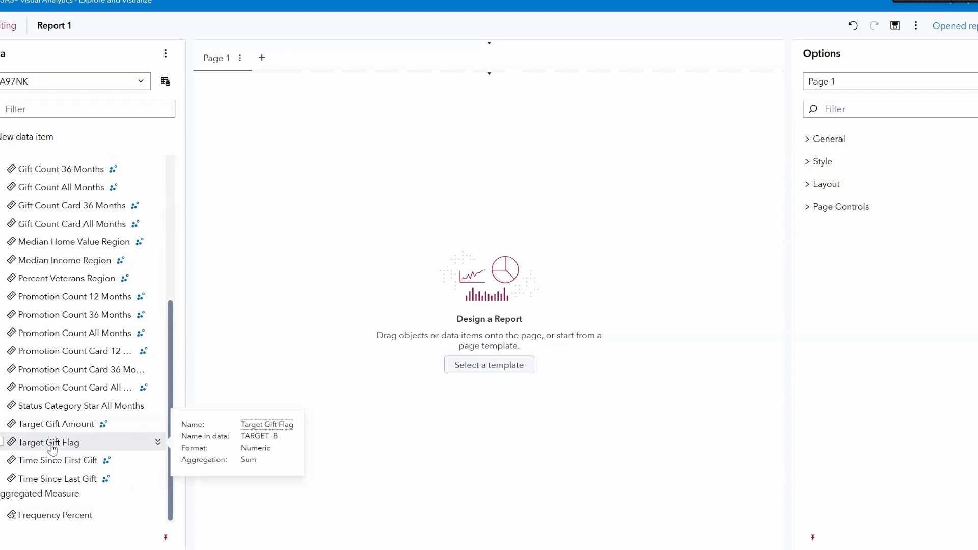
click(51, 448)
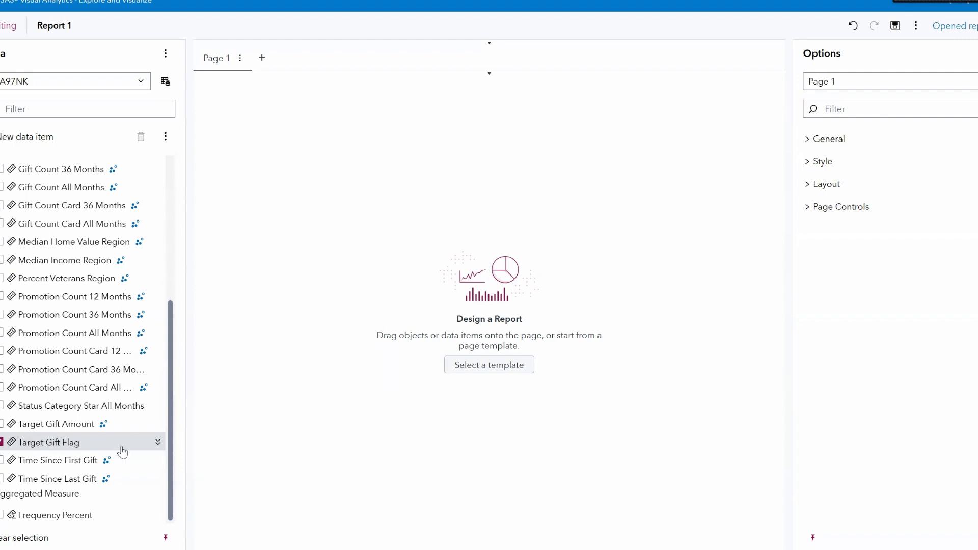
mouse_move(105, 449)
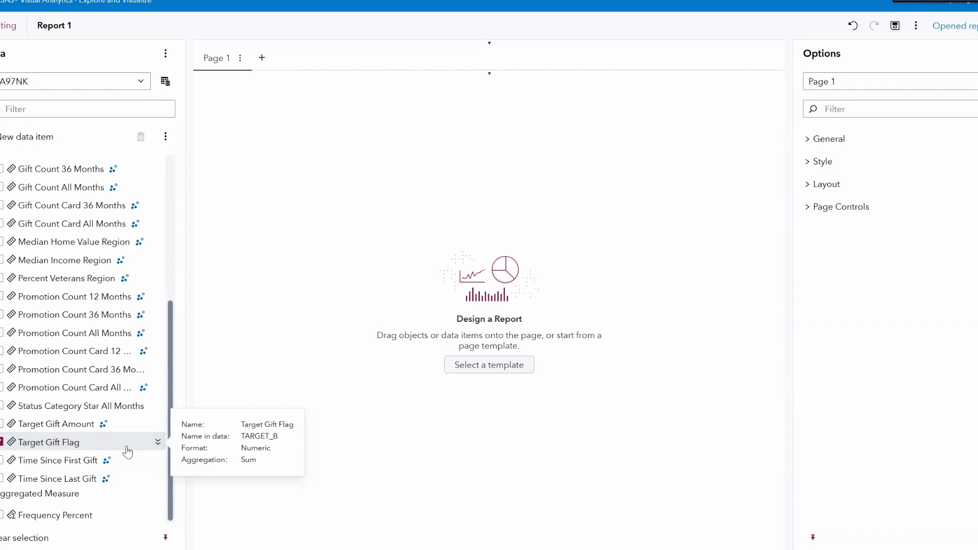
click(158, 443)
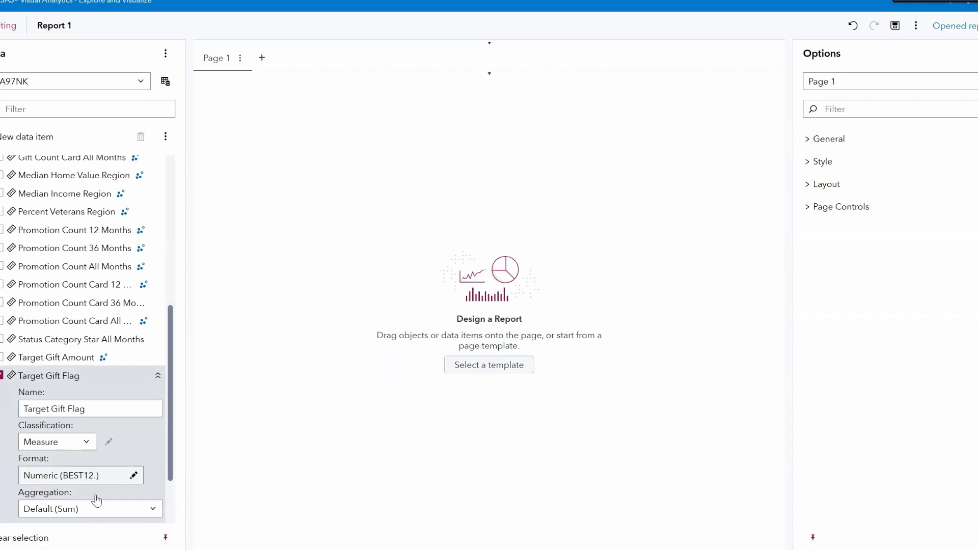
click(87, 445)
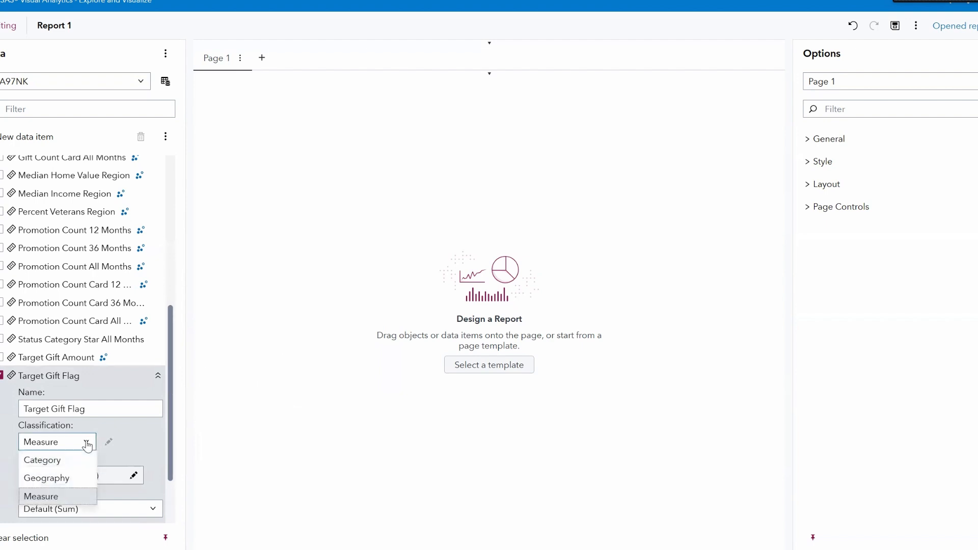
click(76, 462)
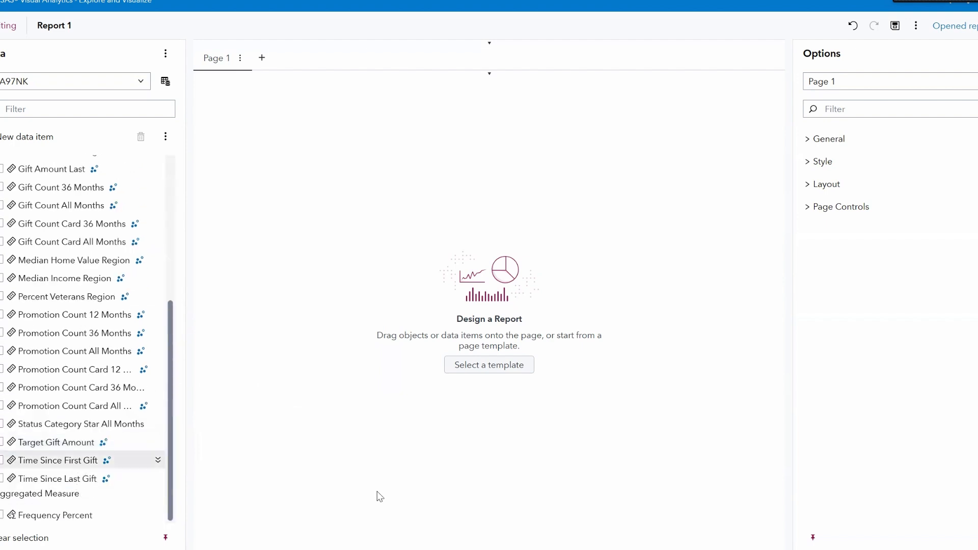
Add a Logistic regression object from the Statistics objects onto the report page.
drag(169, 326, 181, 163)
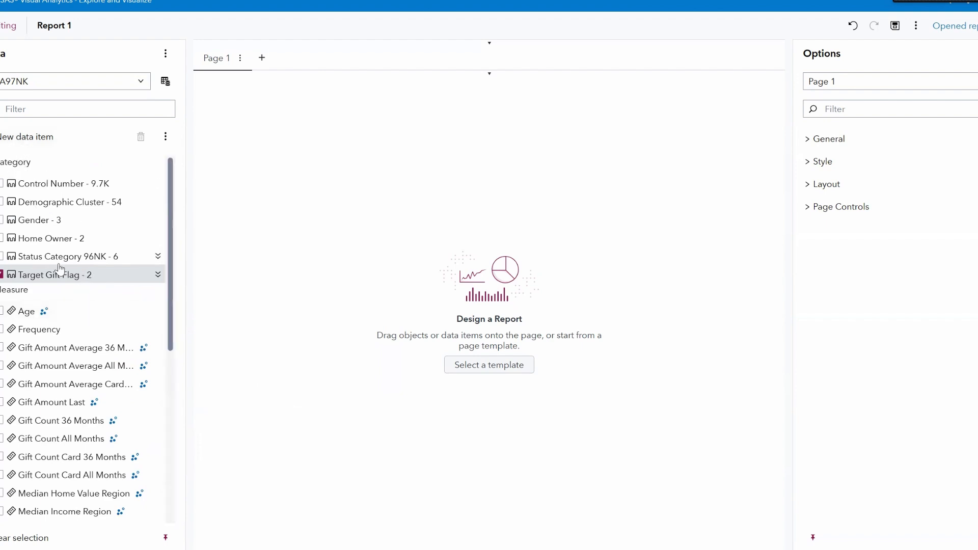
drag(171, 317, 158, 492)
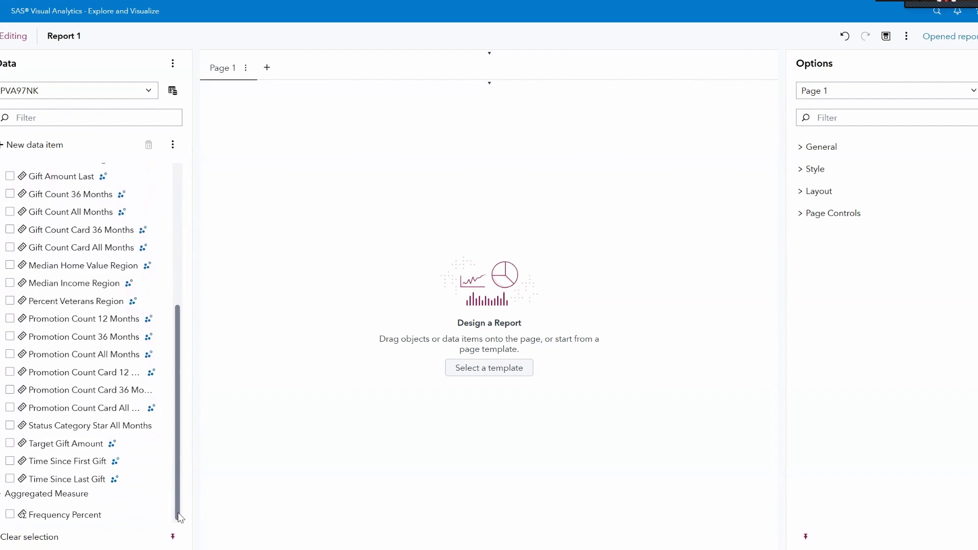
drag(176, 497, 179, 480)
drag(177, 476, 176, 464)
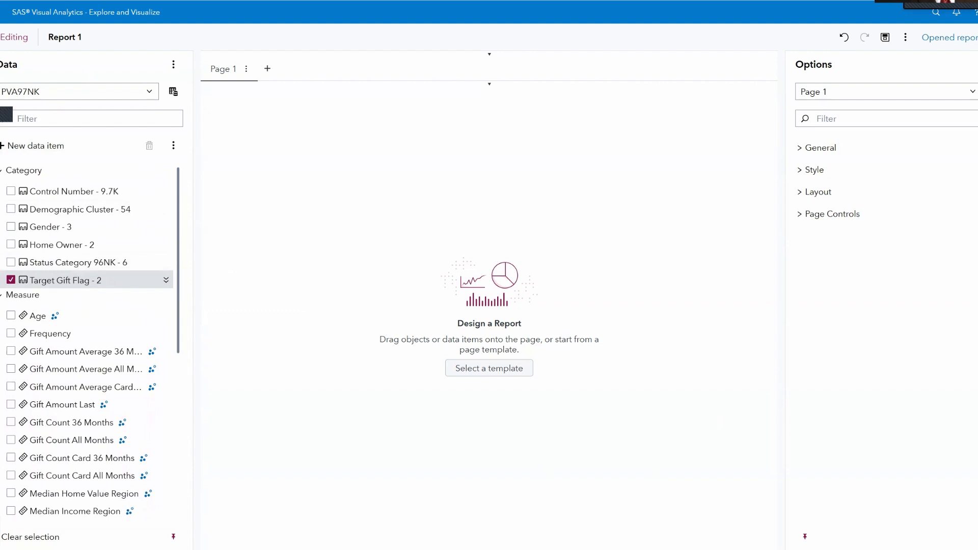
click(0, 96)
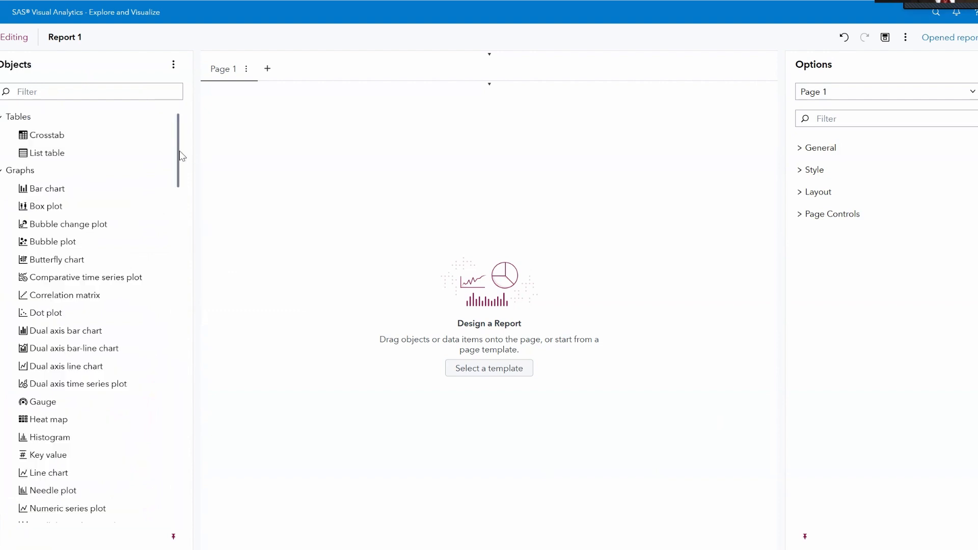
drag(178, 151, 158, 408)
scroll(176, 222, down, 1)
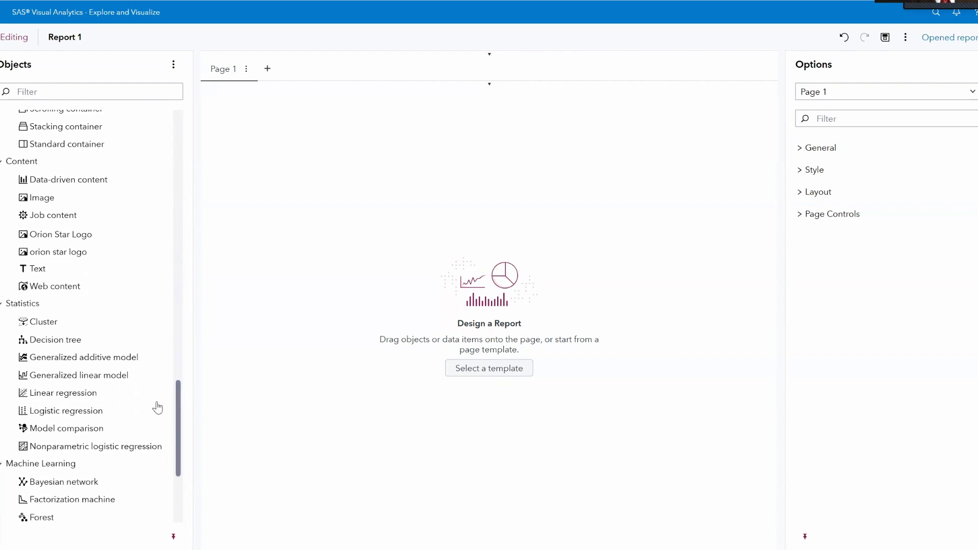
click(63, 413)
drag(62, 417, 492, 316)
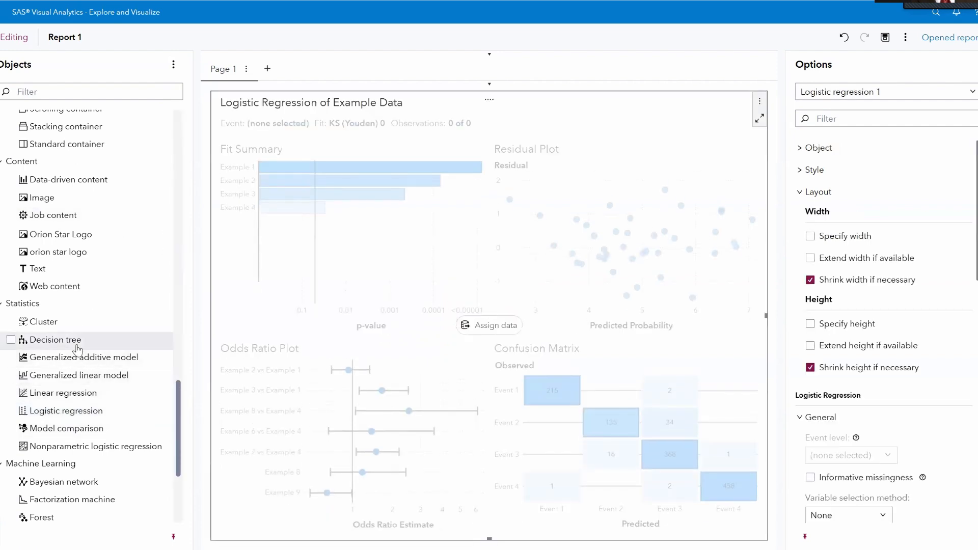
Assign Target Gift Flag as the logistic regression's response.
click(491, 331)
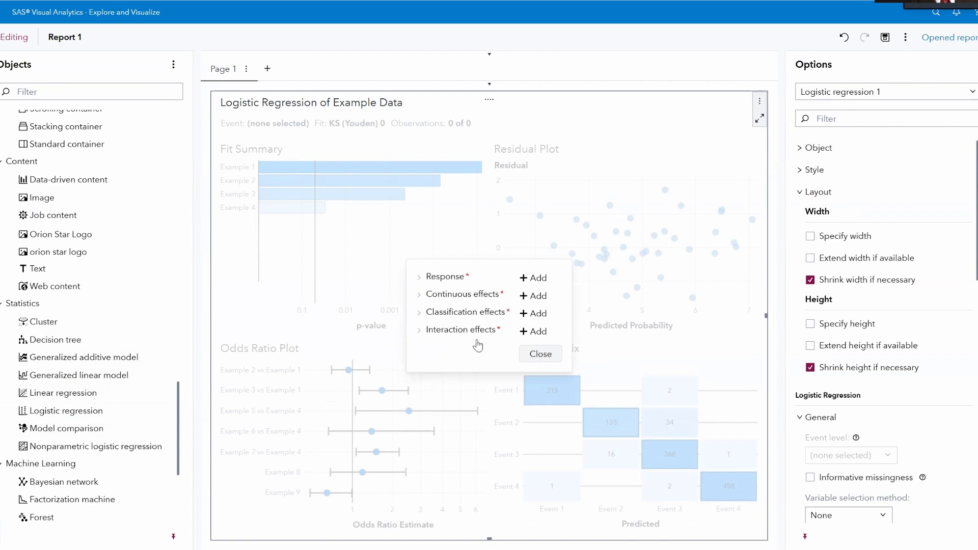
click(523, 278)
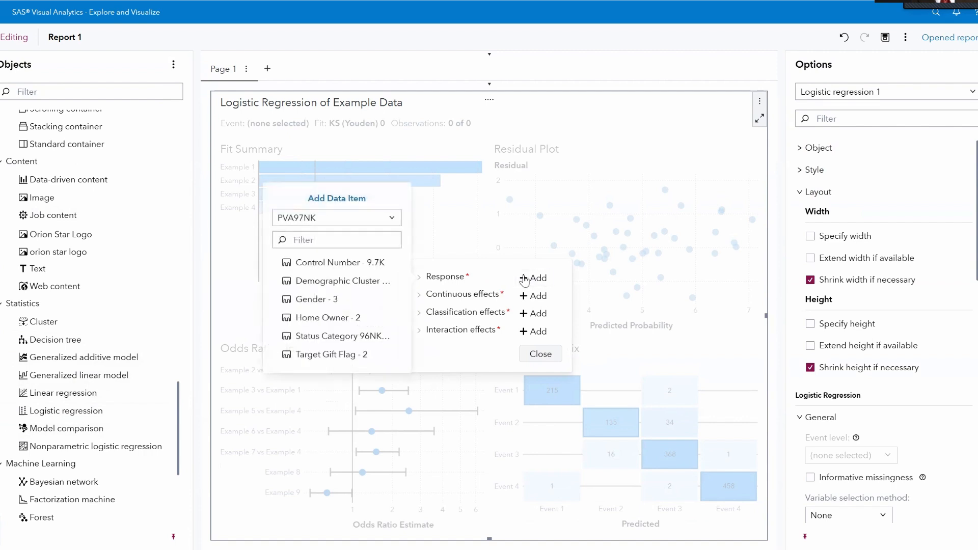
click(320, 355)
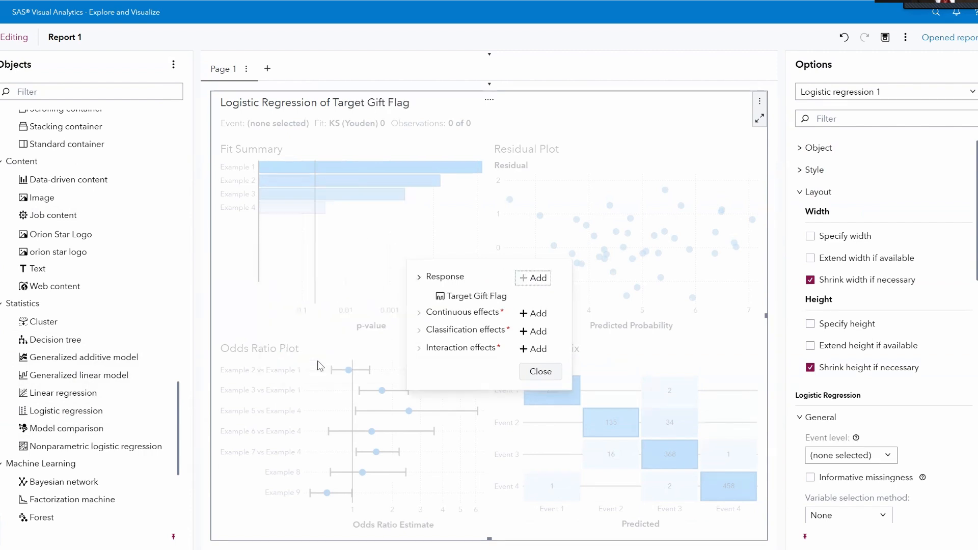
Add all measures except Target Gift Amount as continuous effects of the logistic regression.
click(534, 312)
scroll(393, 388, down, 2)
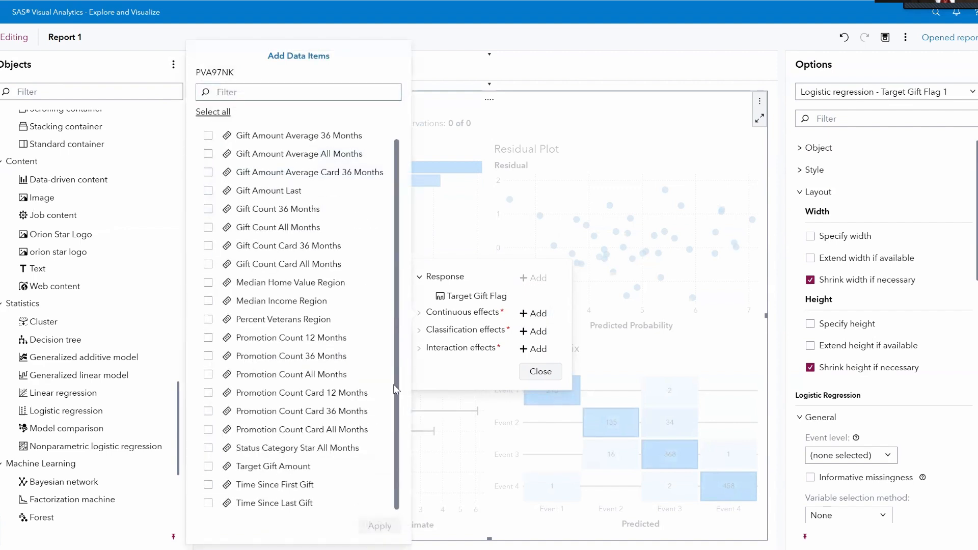
scroll(393, 275, up, 1)
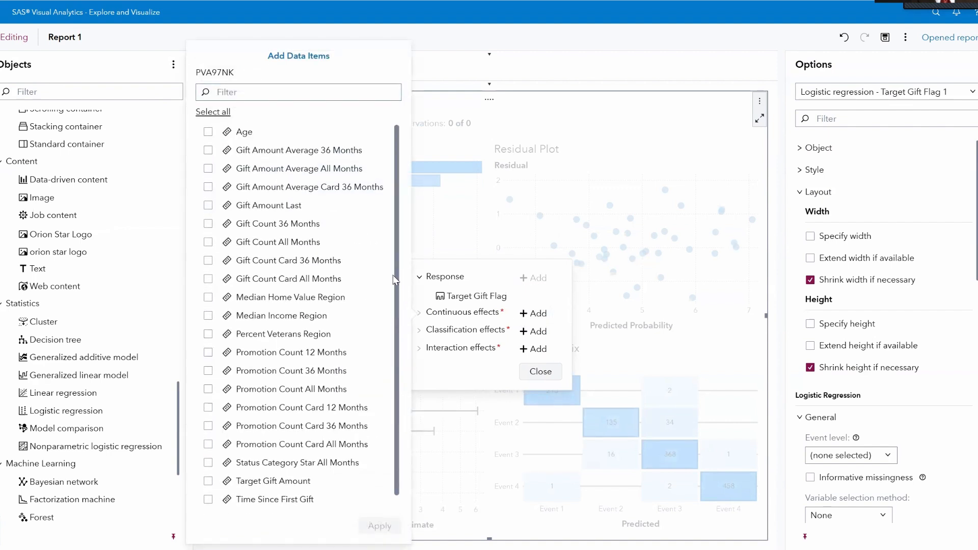
scroll(394, 278, down, 1)
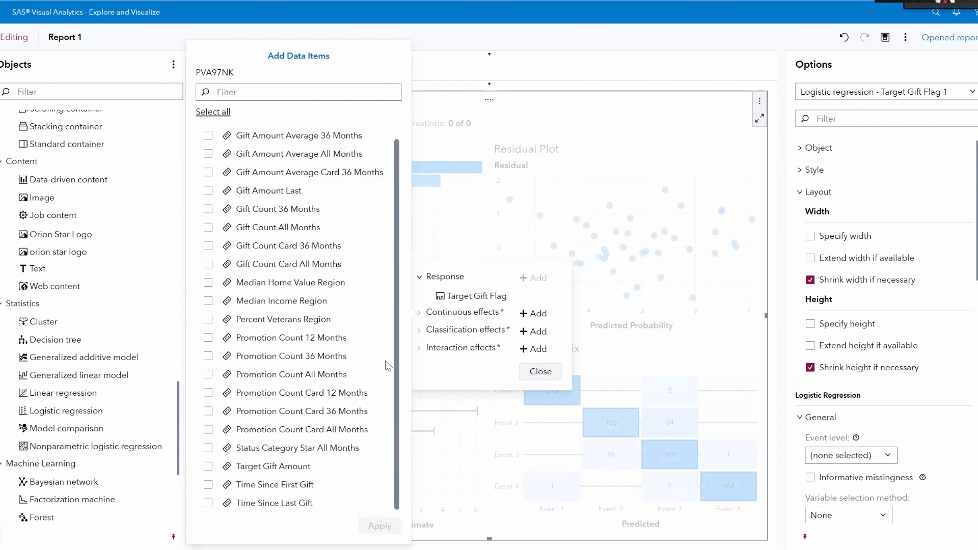
scroll(395, 331, up, 1)
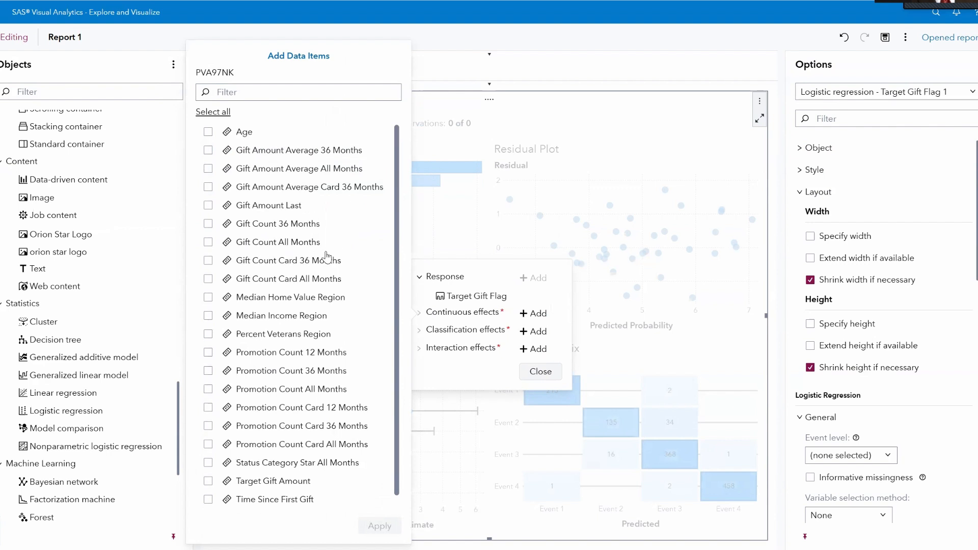
scroll(316, 274, down, 1)
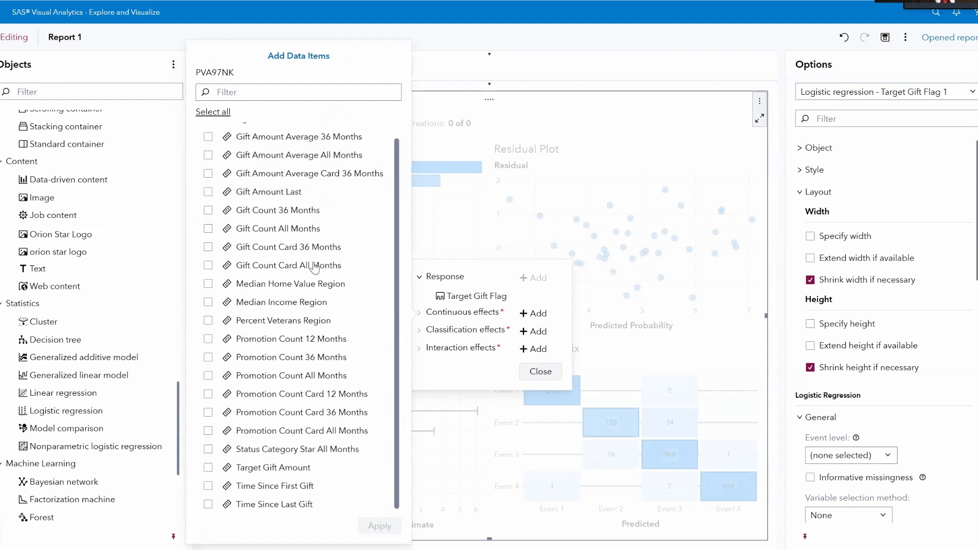
scroll(314, 267, up, 1)
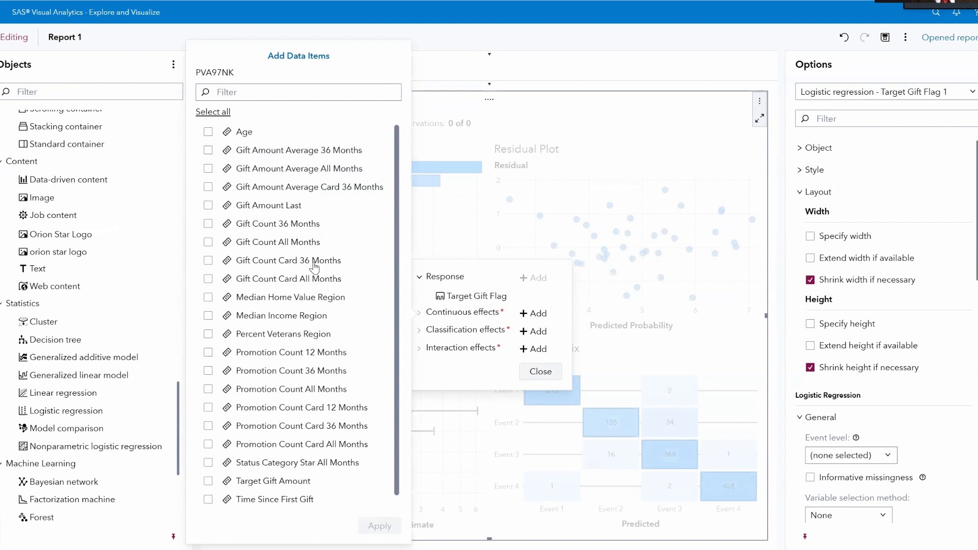
scroll(315, 265, down, 1)
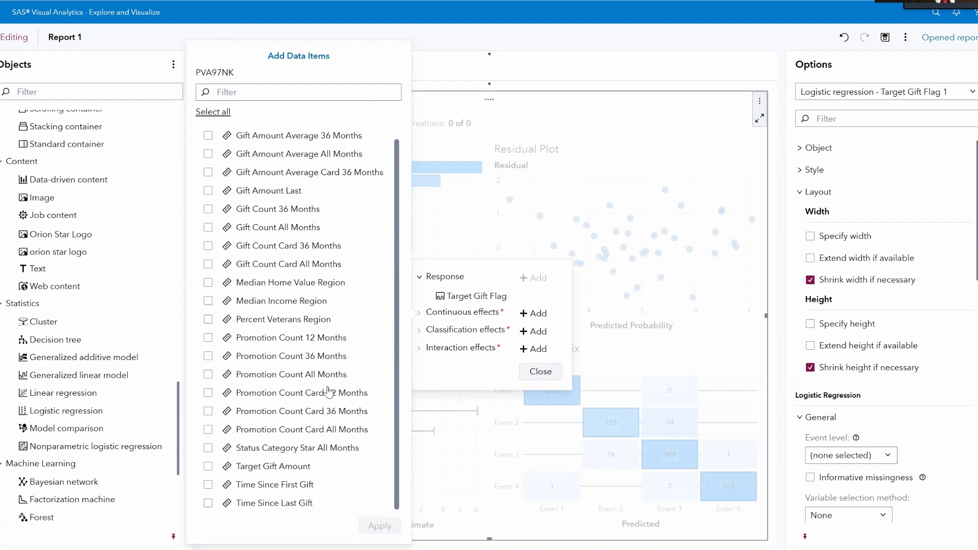
scroll(330, 393, up, 1)
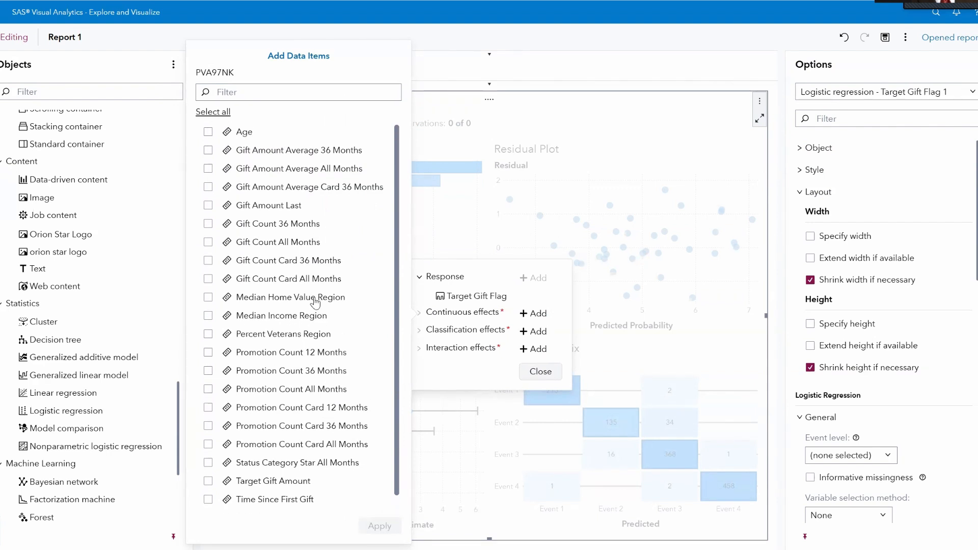
scroll(316, 303, down, 1)
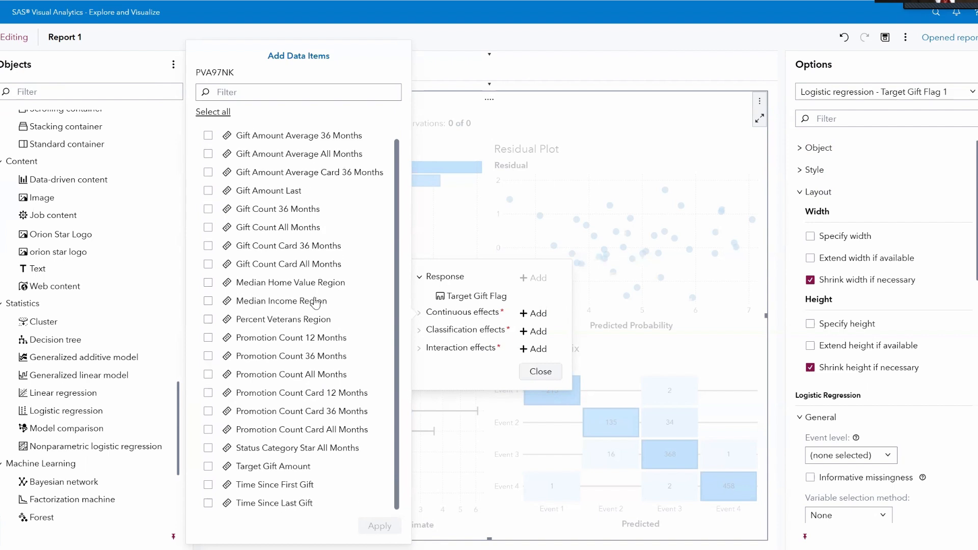
scroll(315, 302, up, 1)
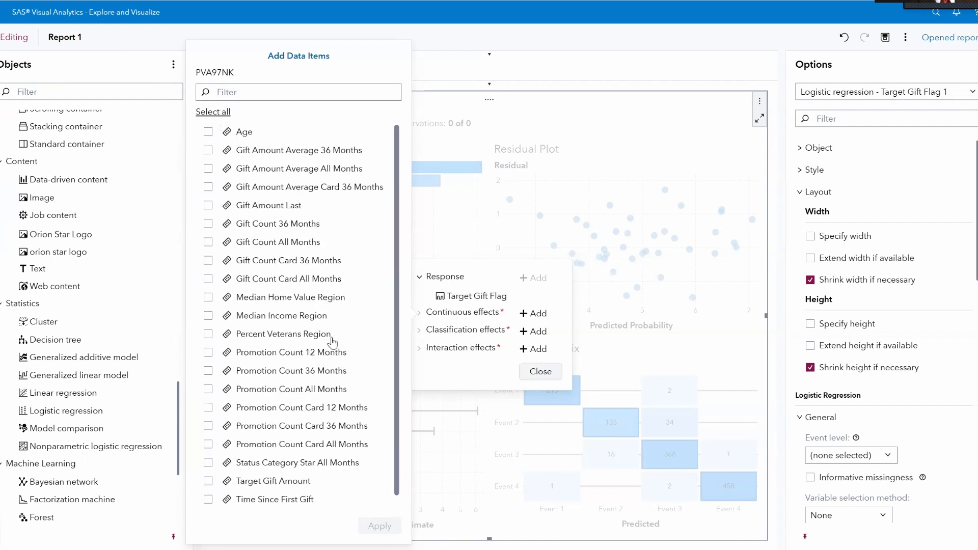
click(213, 111)
scroll(294, 477, down, 1)
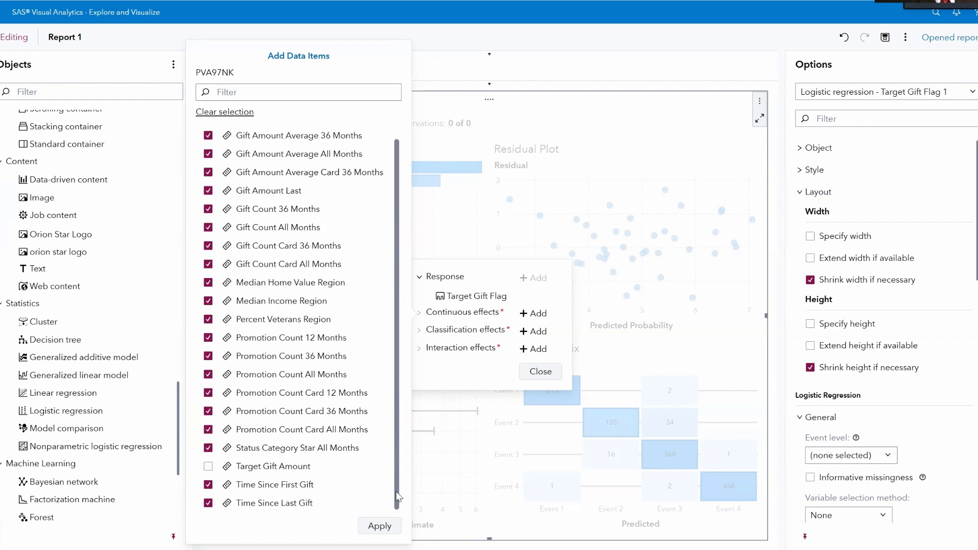
click(379, 528)
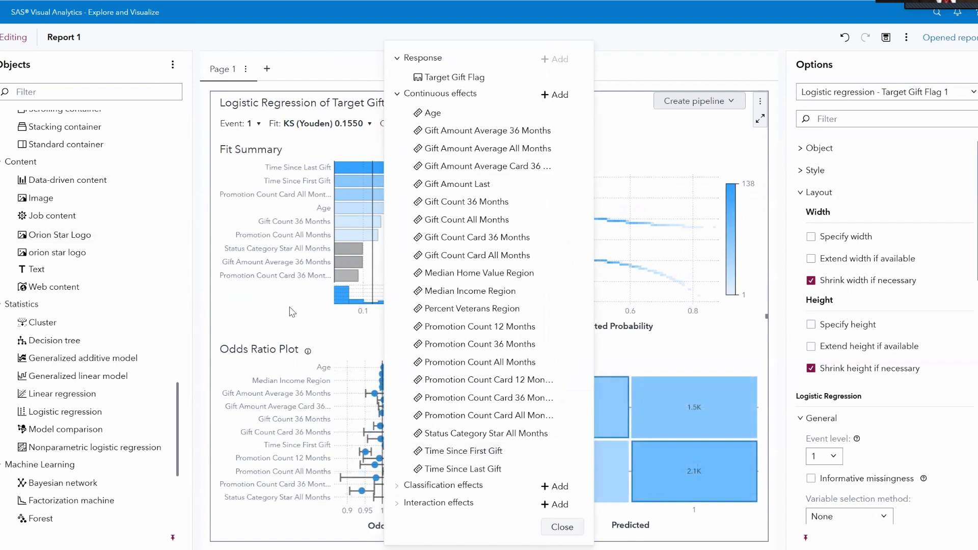
Add Gender, Home Owner and Status Category 96NK as classification effects of the logistic regression.
click(546, 488)
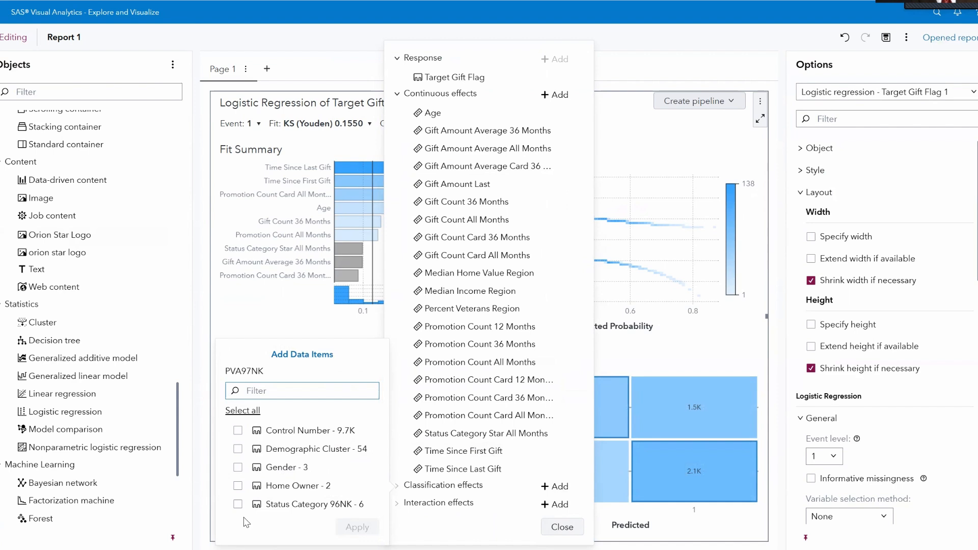
click(239, 470)
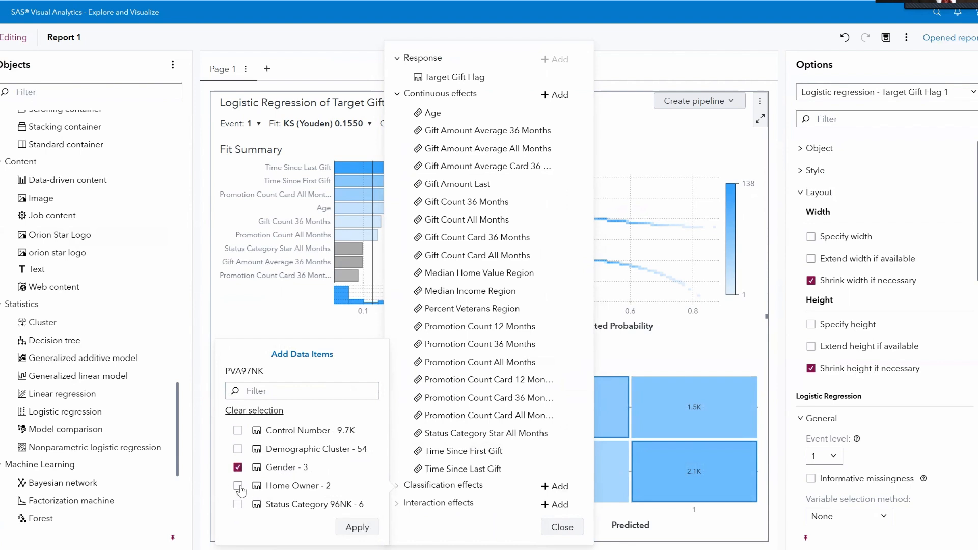
click(238, 487)
click(238, 505)
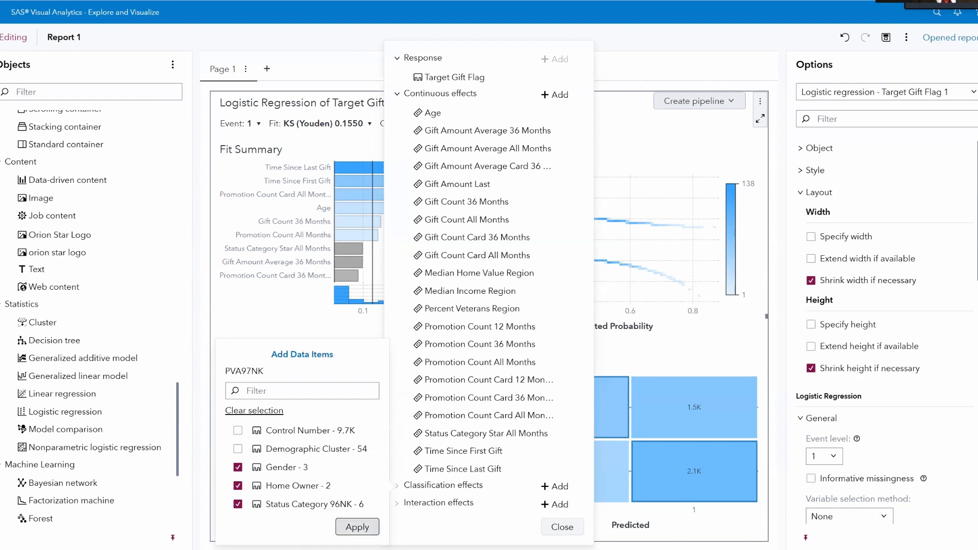
click(357, 528)
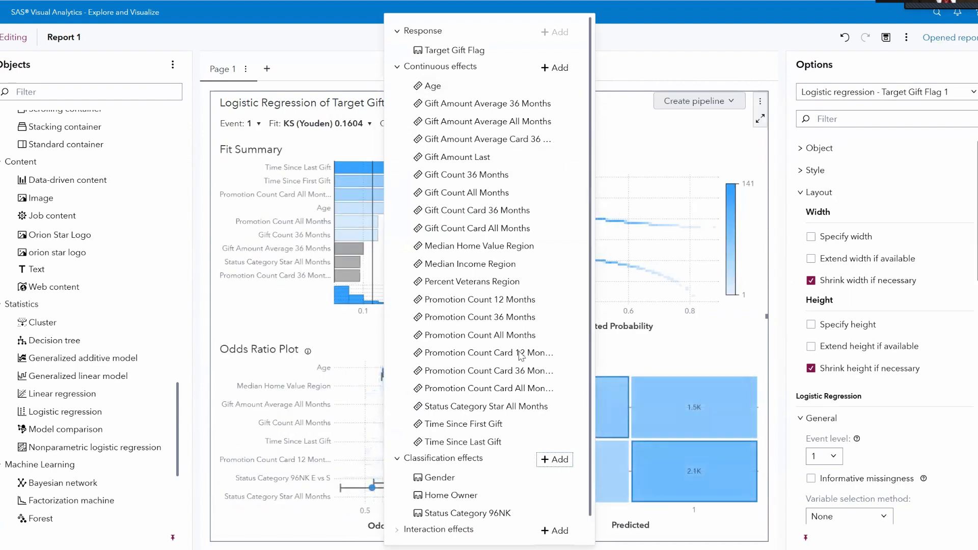
Try to add interaction effects to the logistic regression, then close the data roles pane.
scroll(419, 366, down, 1)
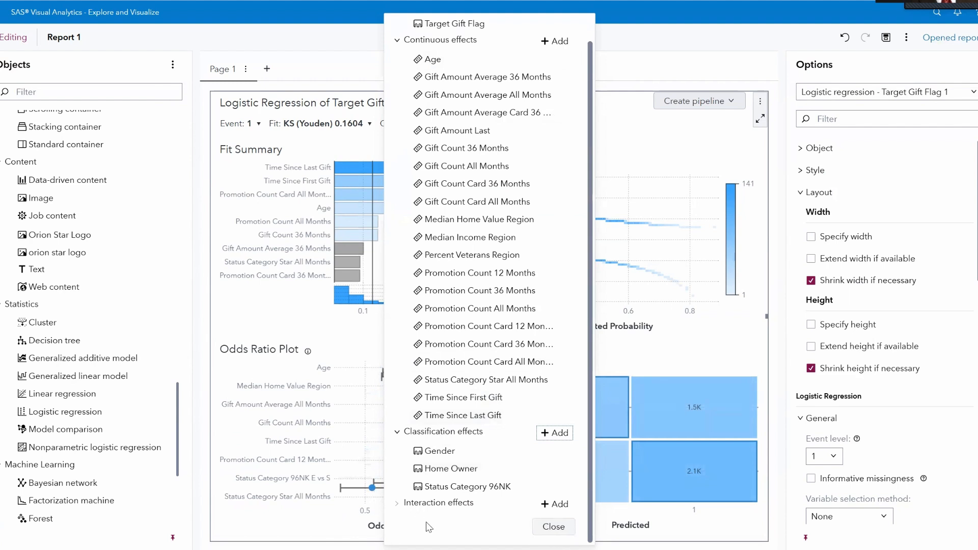
click(554, 503)
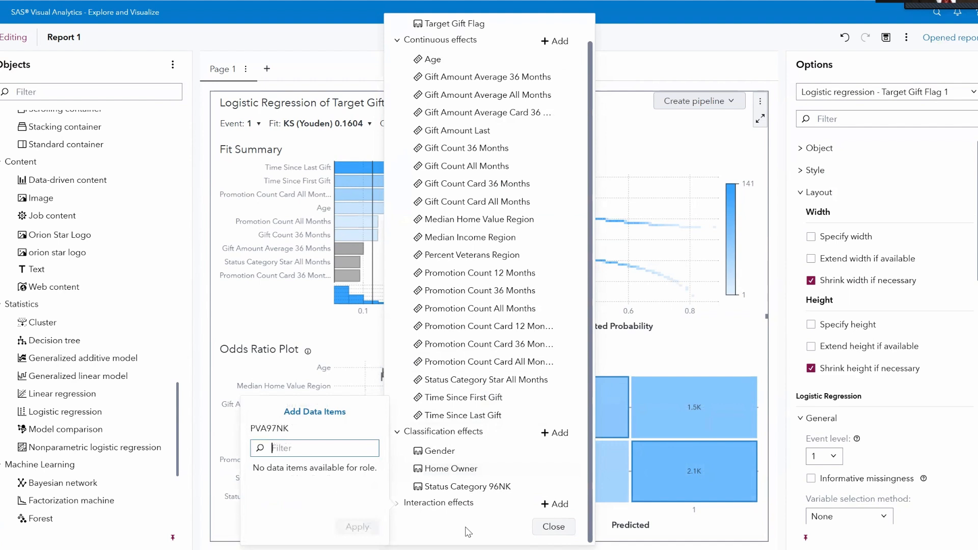
click(552, 528)
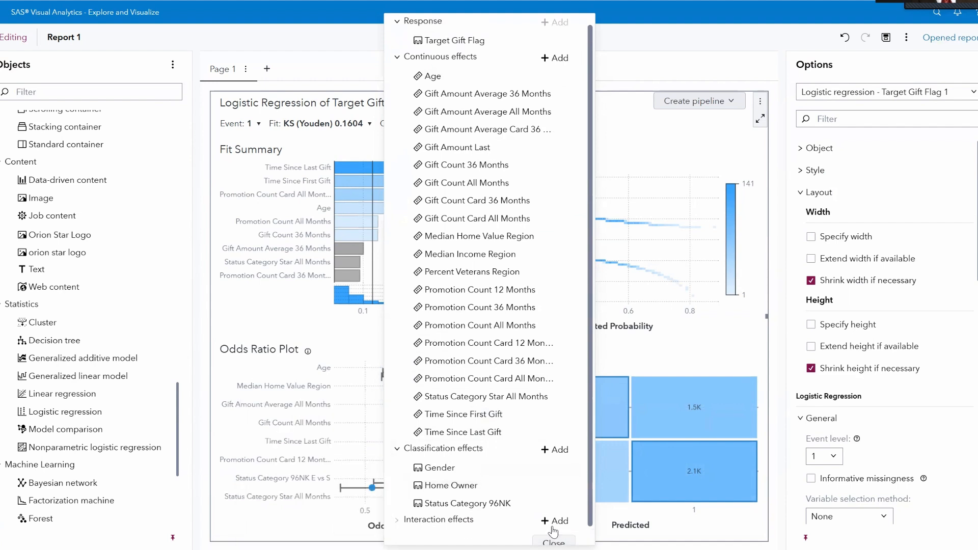
scroll(528, 507, down, 1)
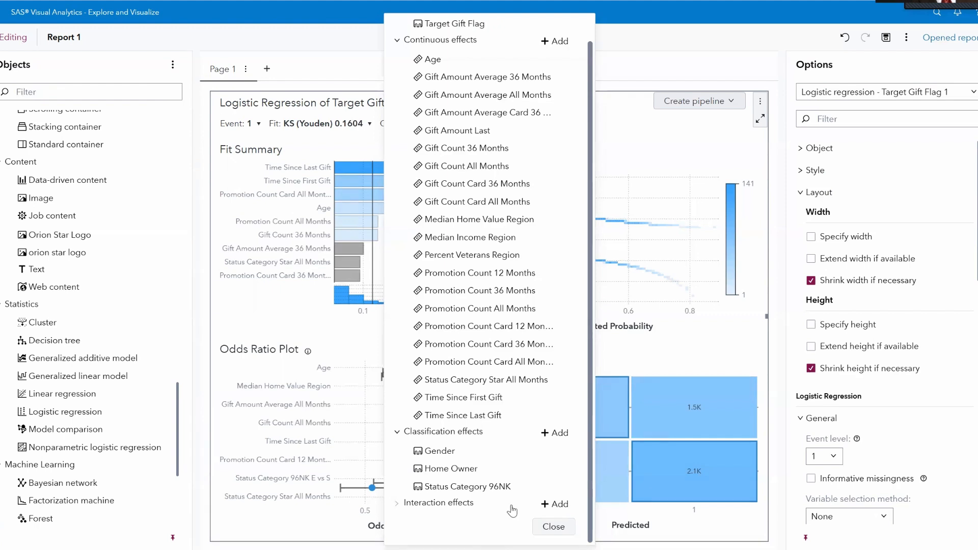
scroll(510, 507, up, 1)
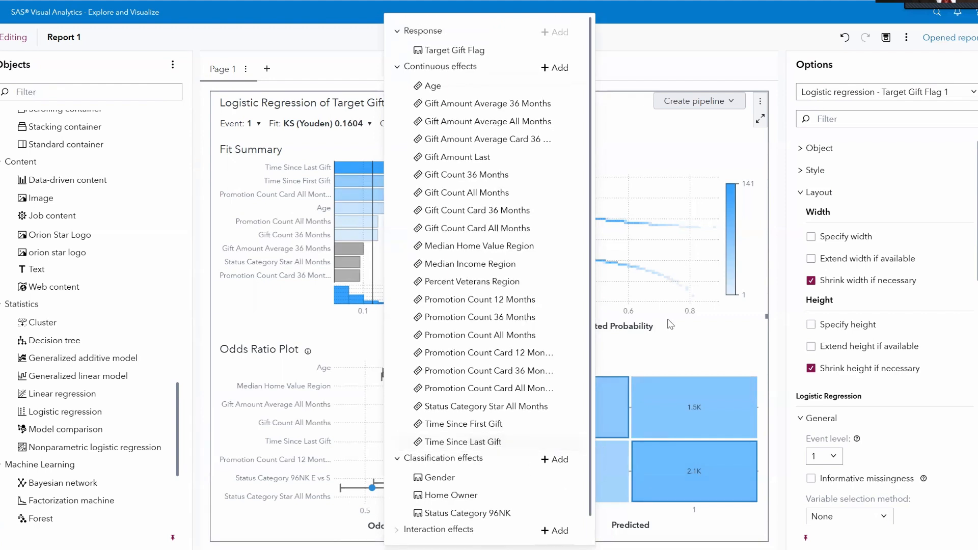
click(689, 150)
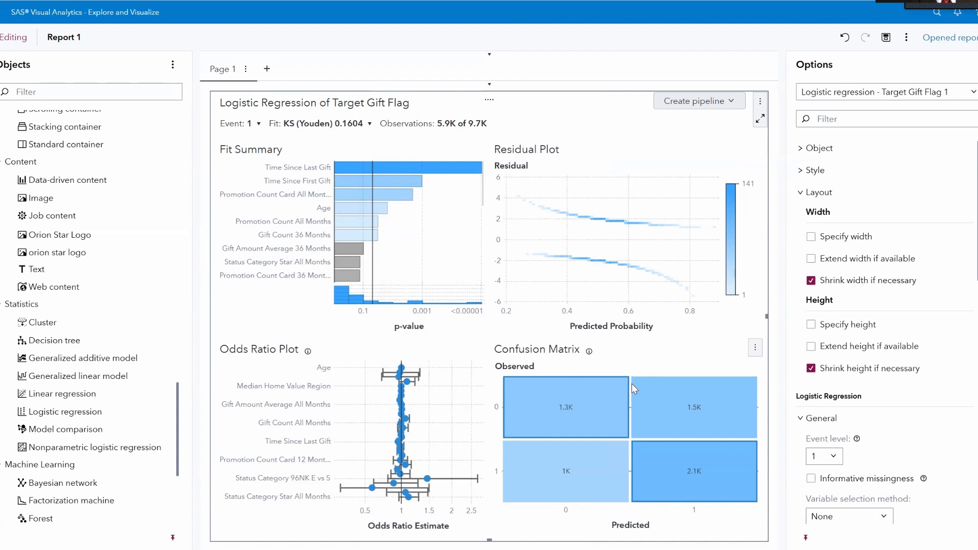
Switch the Confusion Matrix plot to show the ROC chart.
click(753, 350)
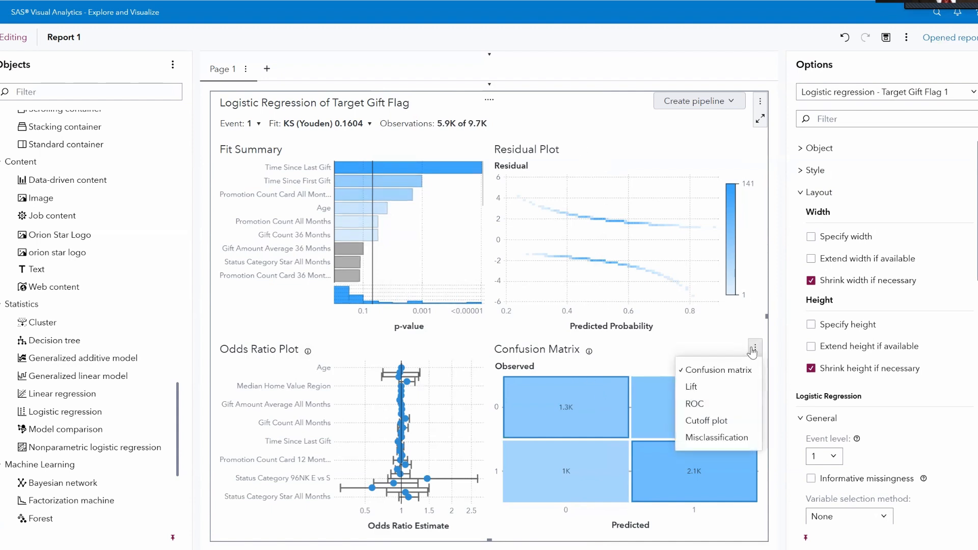
click(729, 404)
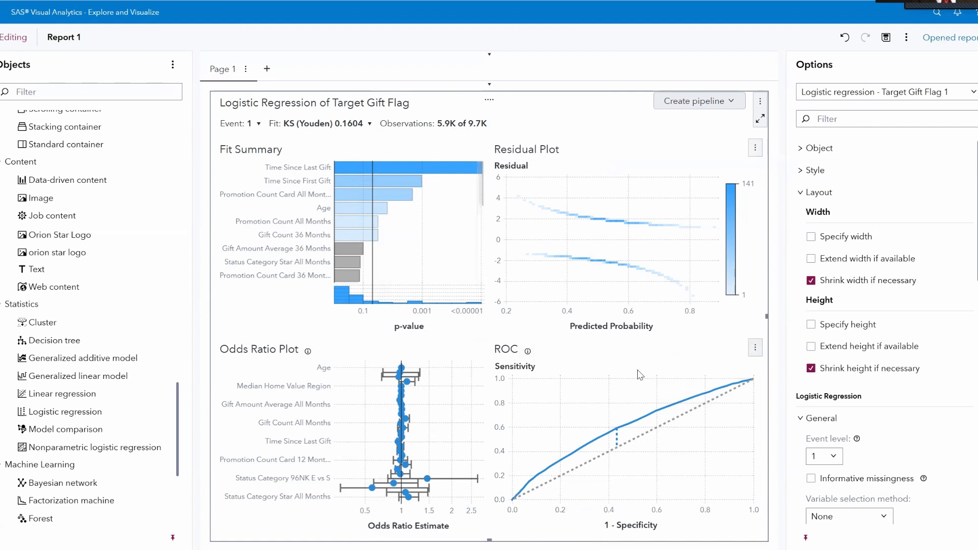
Set the logistic regression's variable selection method to Forward.
scroll(912, 295, down, 8)
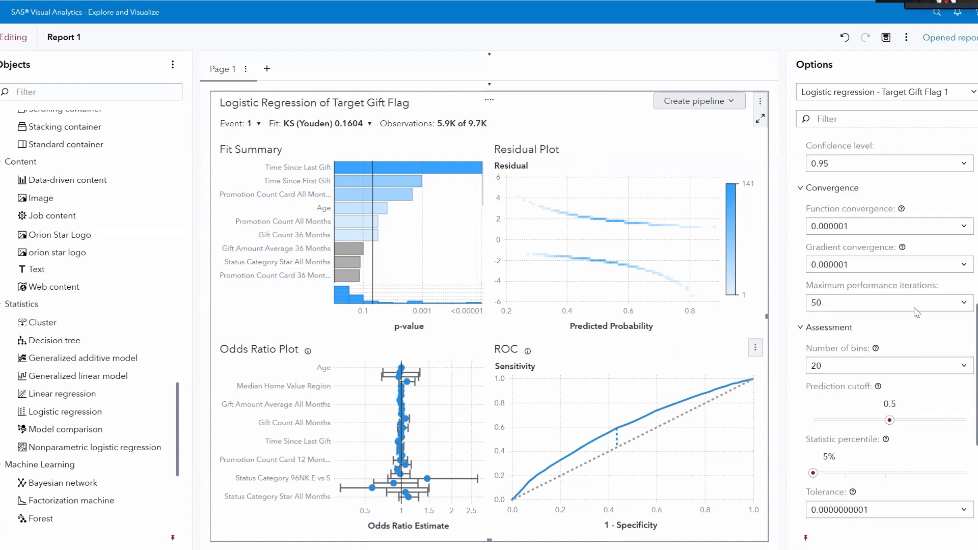
scroll(917, 312, down, 3)
scroll(891, 398, up, 5)
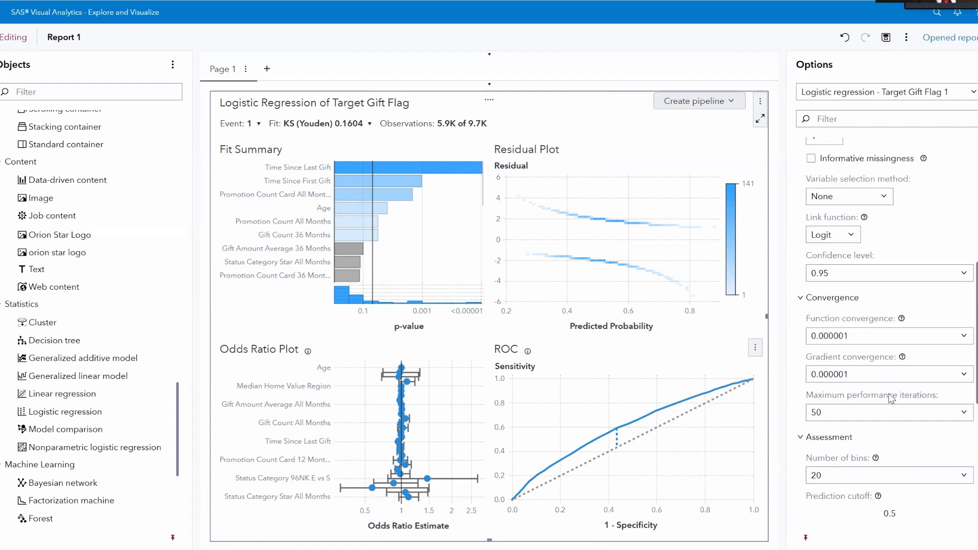
scroll(890, 398, up, 3)
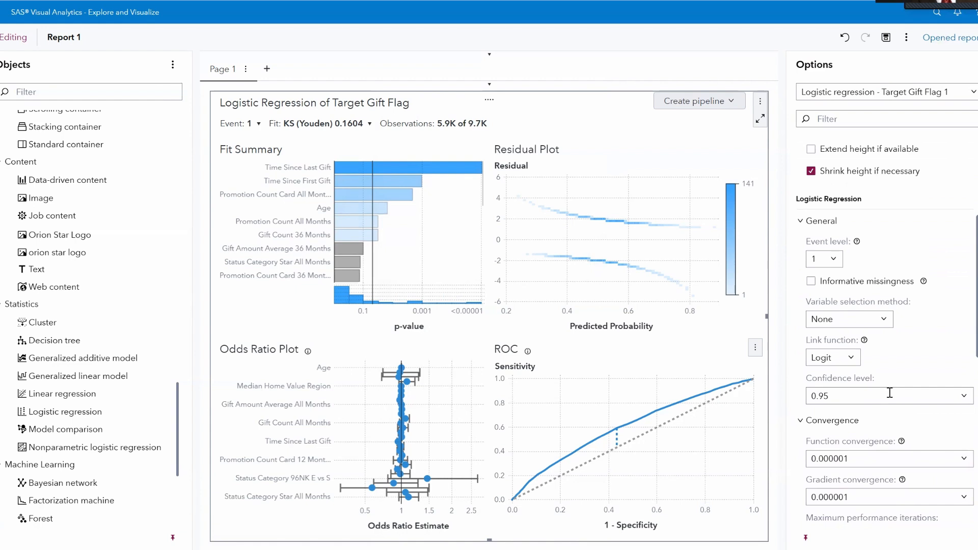
click(883, 322)
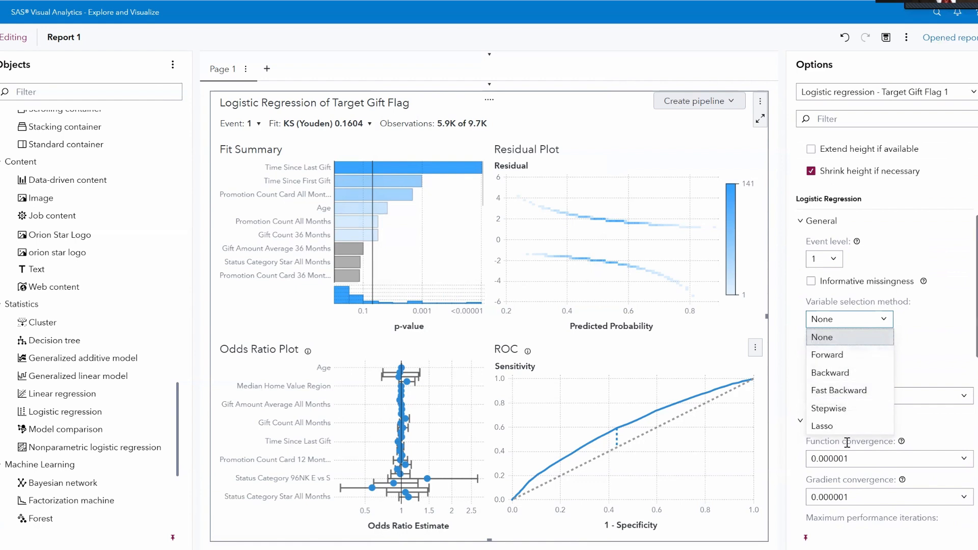
click(846, 356)
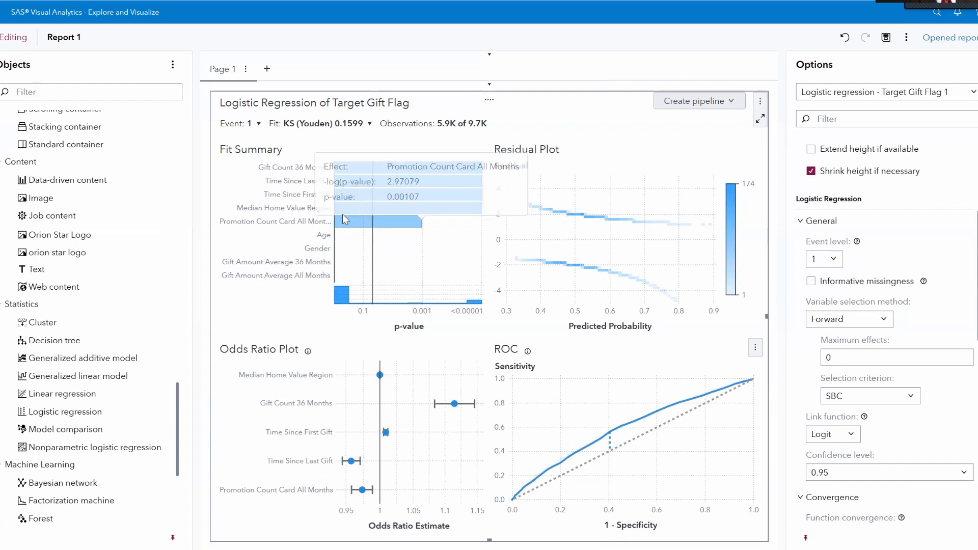
Export the logistic regression object's data.
click(754, 350)
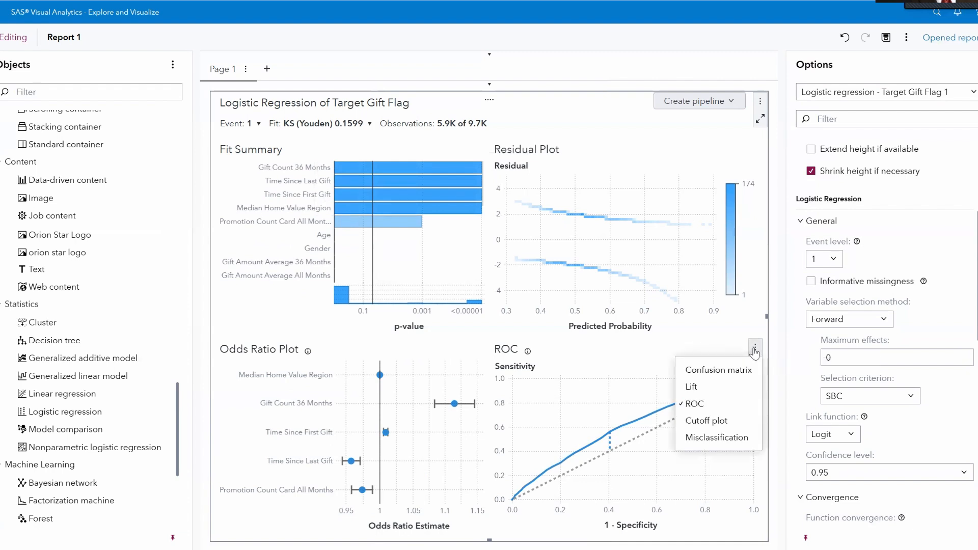
click(759, 104)
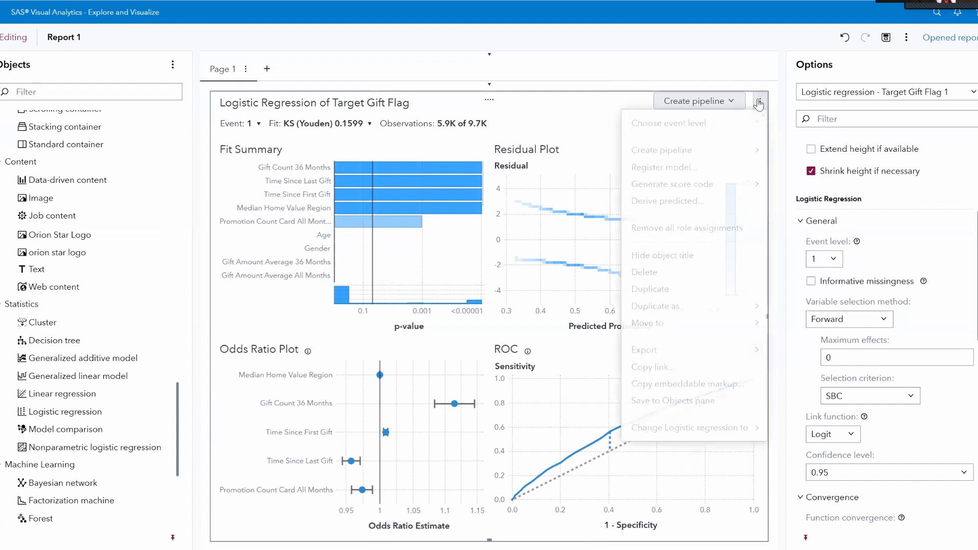
mouse_move(757, 353)
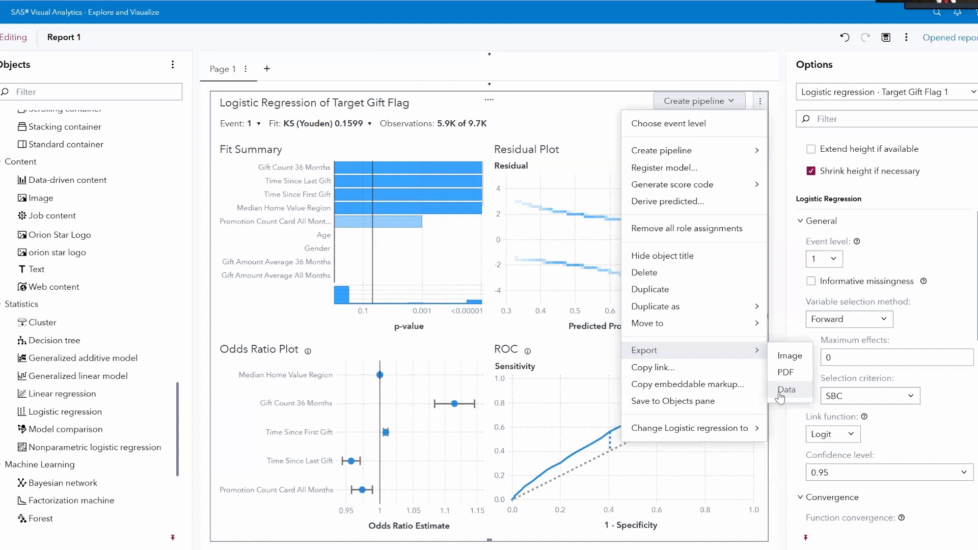
click(785, 390)
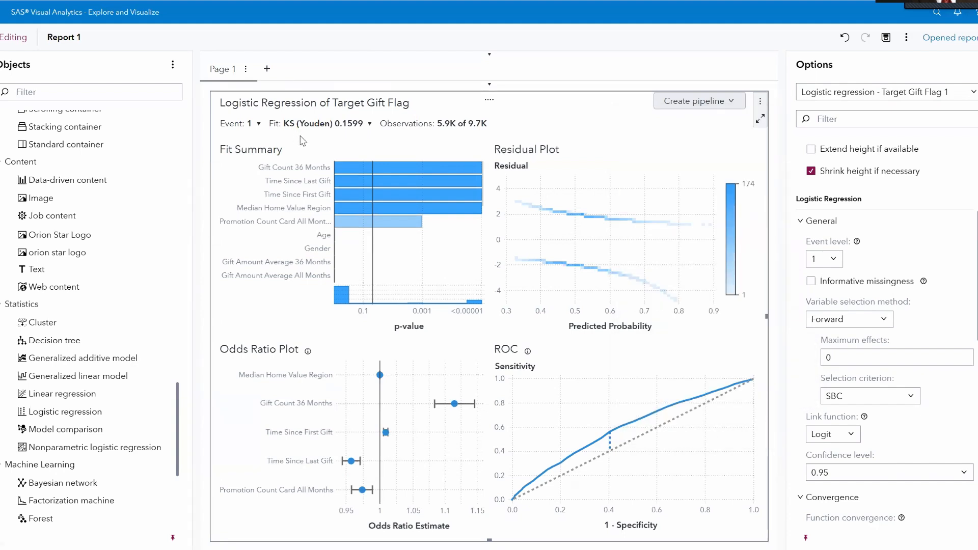